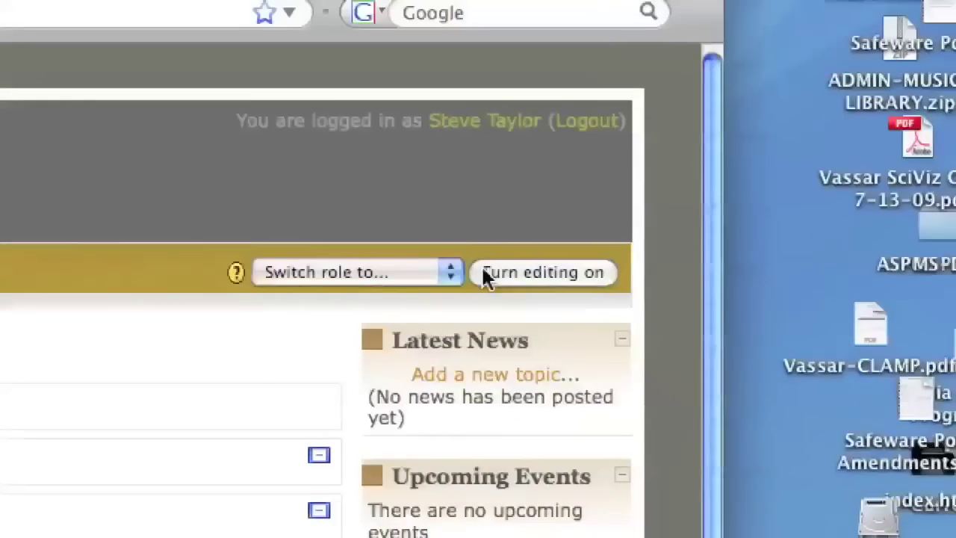
- Turn on course editing and add an Online text assignment to the opening section of the WKSHP-02 topic outline
left_click(486, 275)
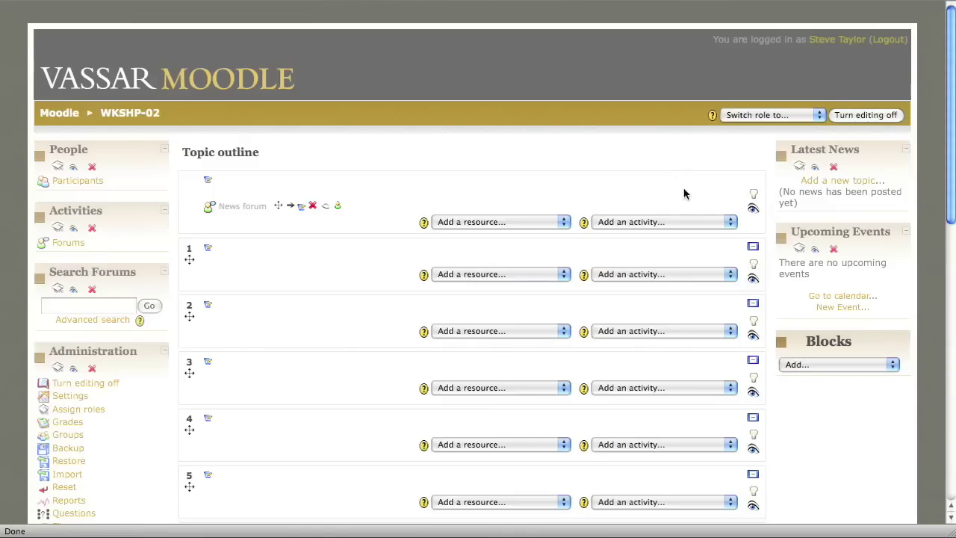
left_click(719, 224)
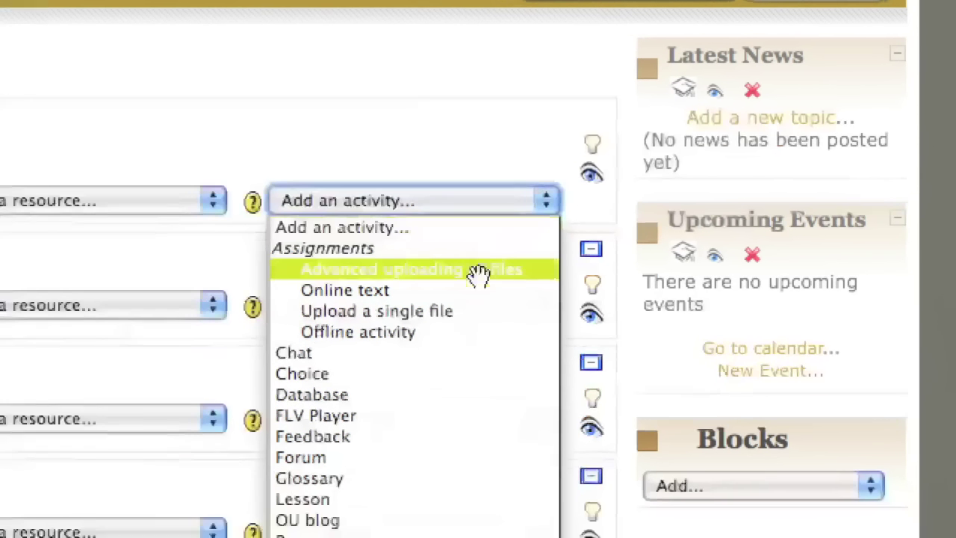
left_click(478, 272)
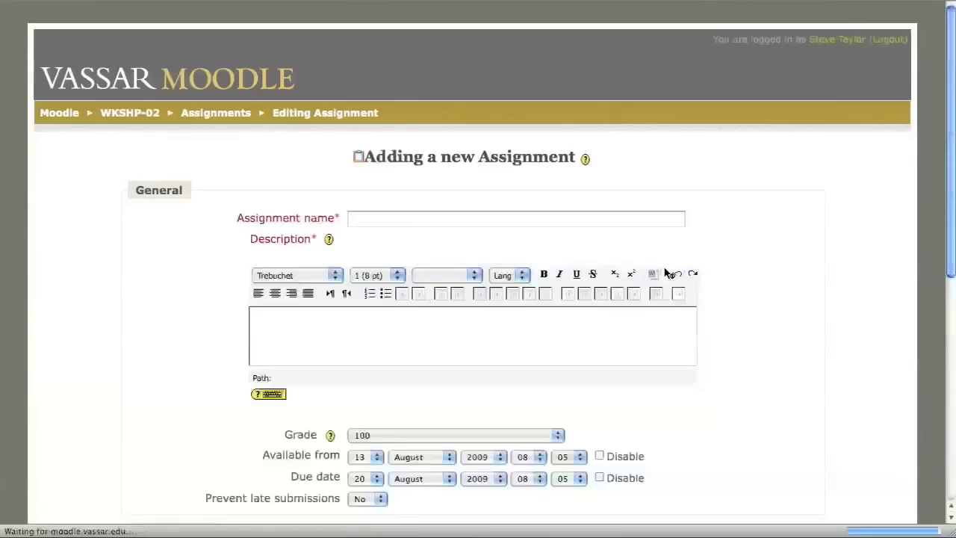
- Name the assignment "Quick Response" and enter the description "Write a one-paragraph reaction to today's discussion."
left_click(407, 219)
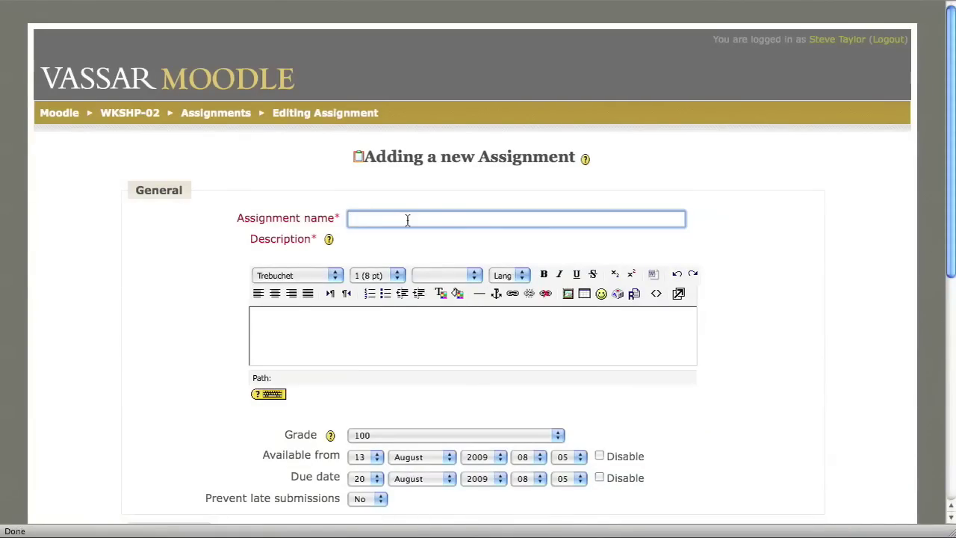
type("Quick Response")
left_click(375, 323)
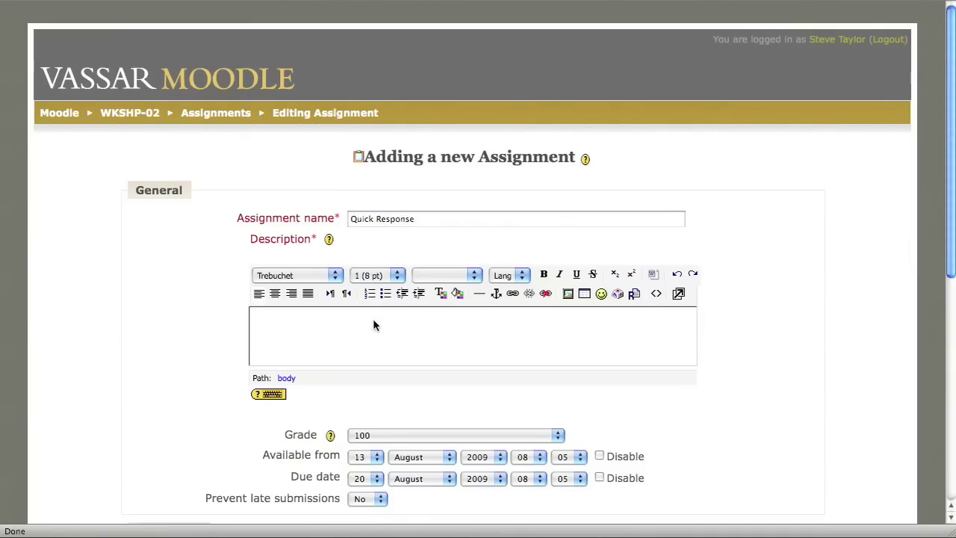
type("Write a one=paragraph rea")
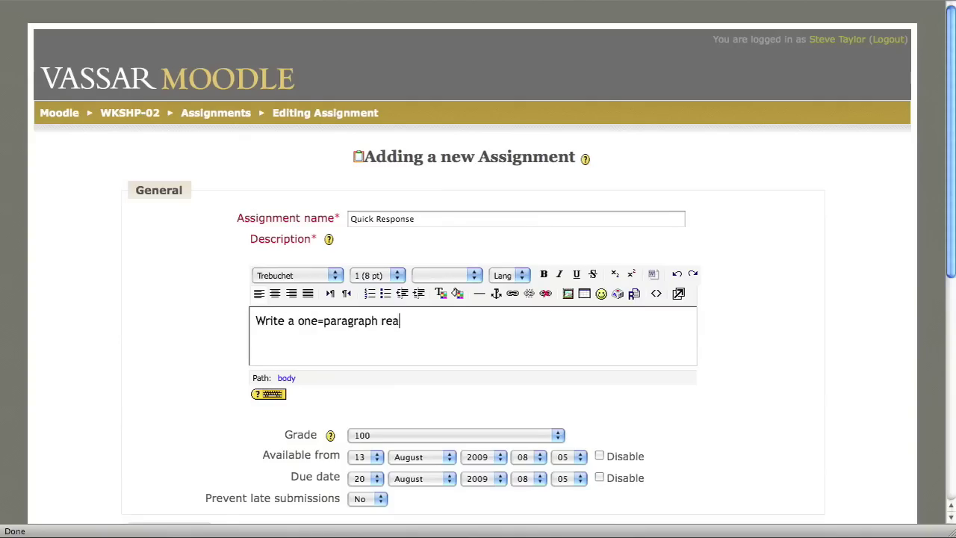
type("ction to today's discuss")
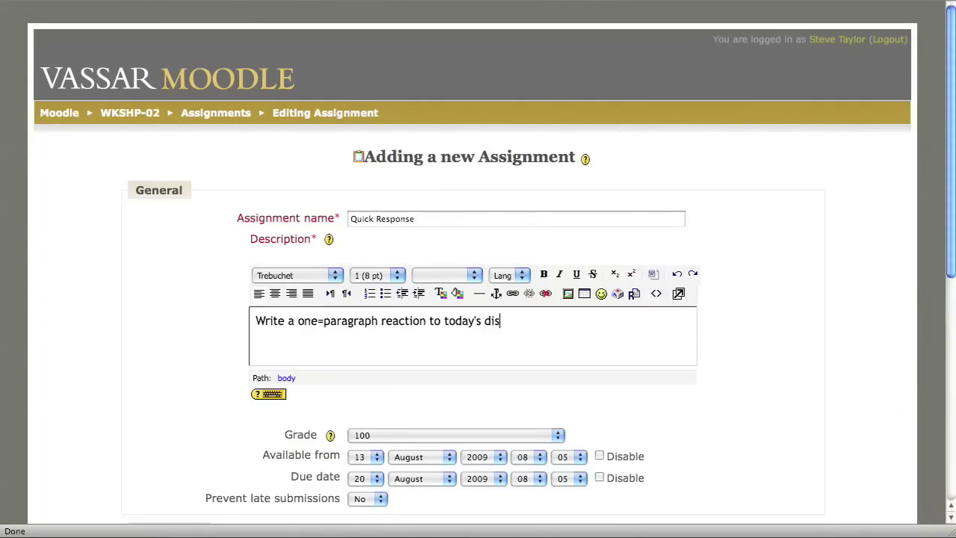
type("ion.")
- Check the available grade options for the assignment and keep its grade at 100
scroll(639, 347, "down", 1)
scroll(639, 347, "down", 1)
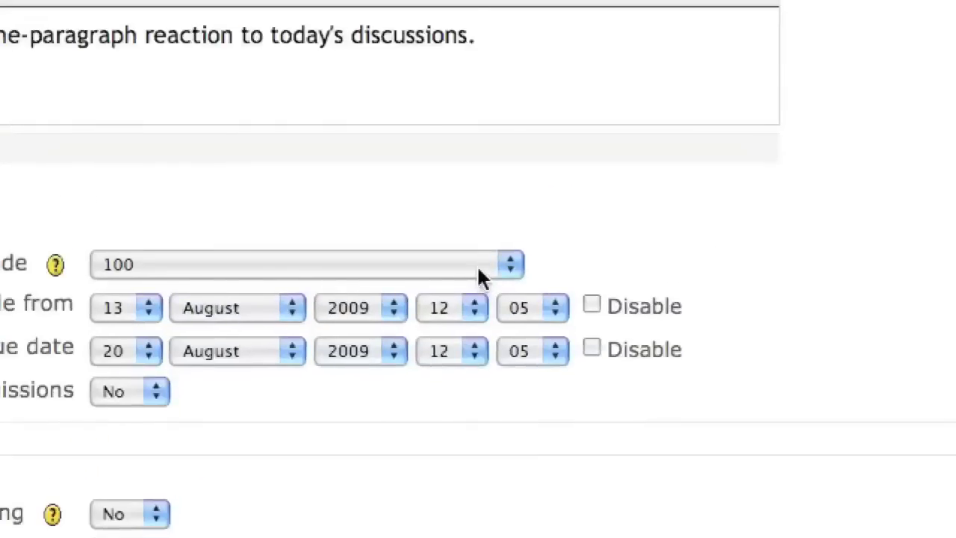
left_click(482, 276)
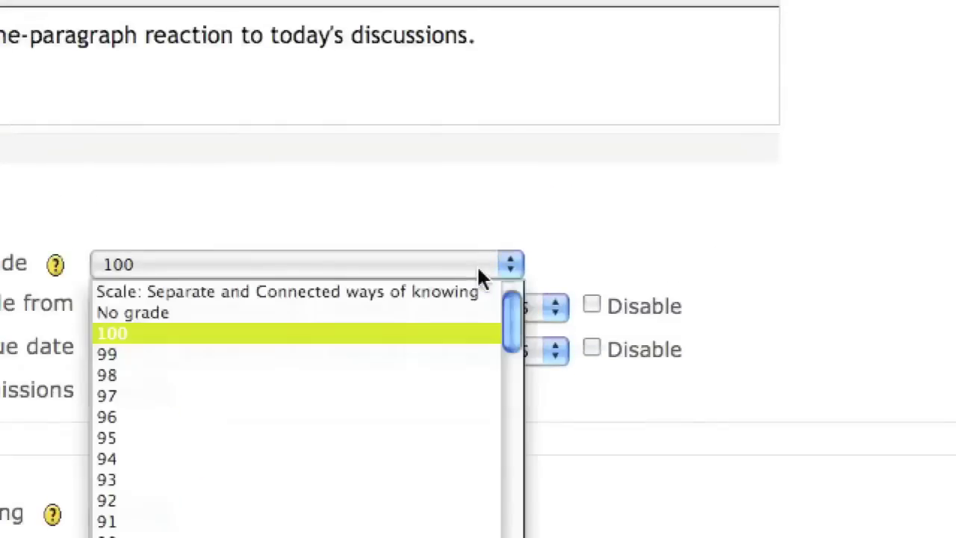
left_click(532, 267)
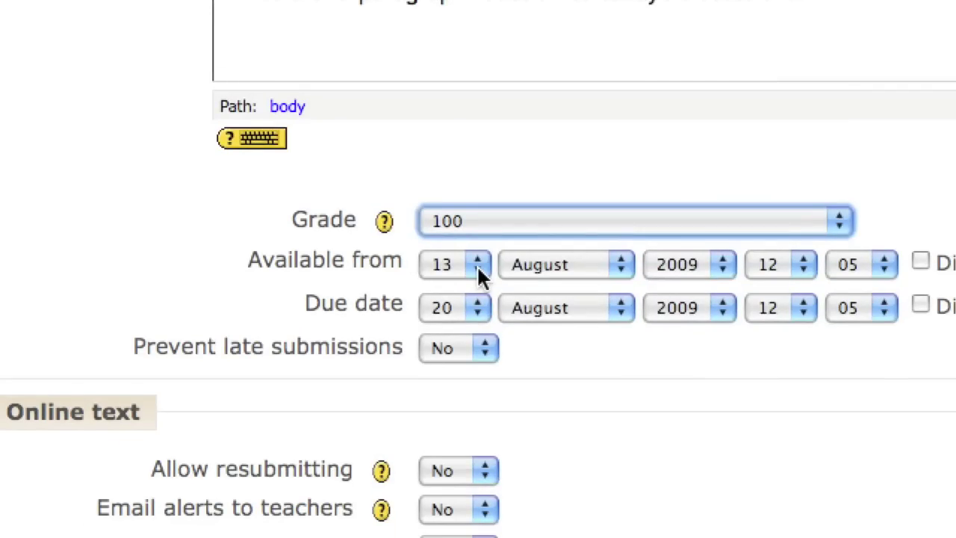
- Review the assignment's date, late submission, online text and common module settings, and save it, returning to the course
scroll(478, 277, "down", 2)
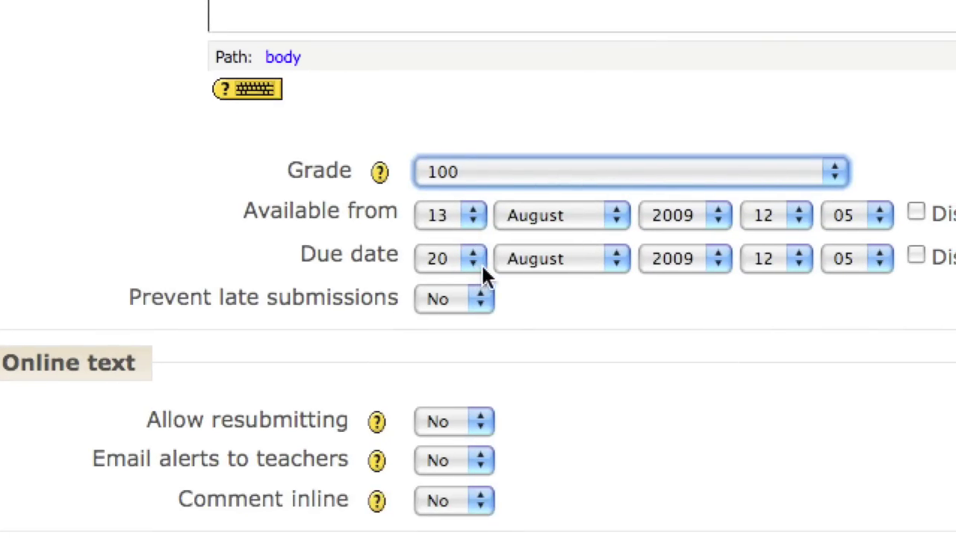
scroll(478, 276, "down", 1)
scroll(482, 280, "down", 1)
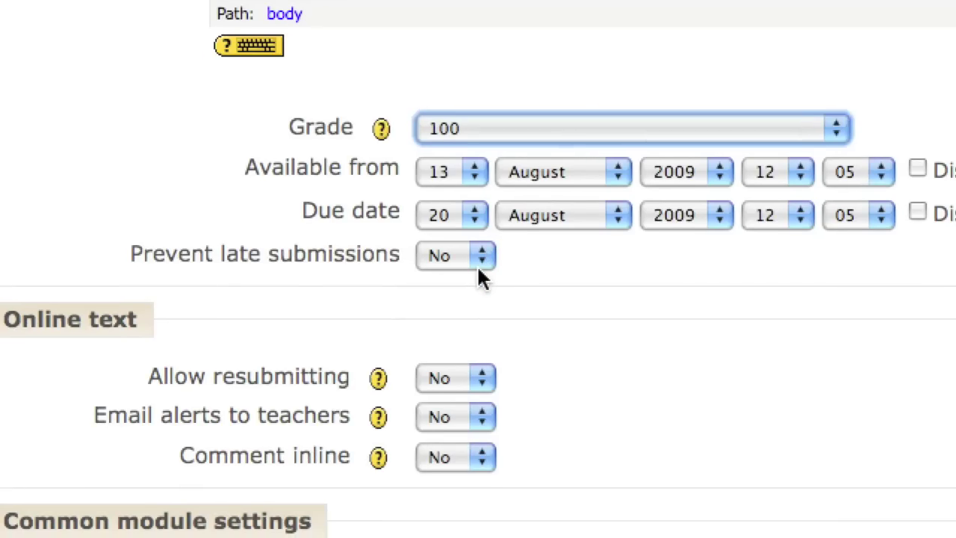
scroll(482, 273, "right", 5)
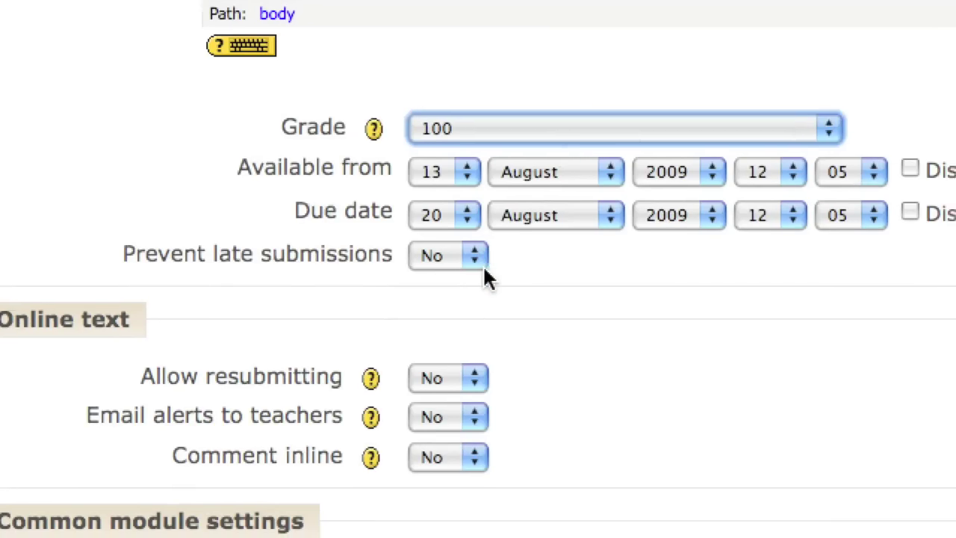
scroll(482, 273, "down", 5)
scroll(482, 280, "down", 1)
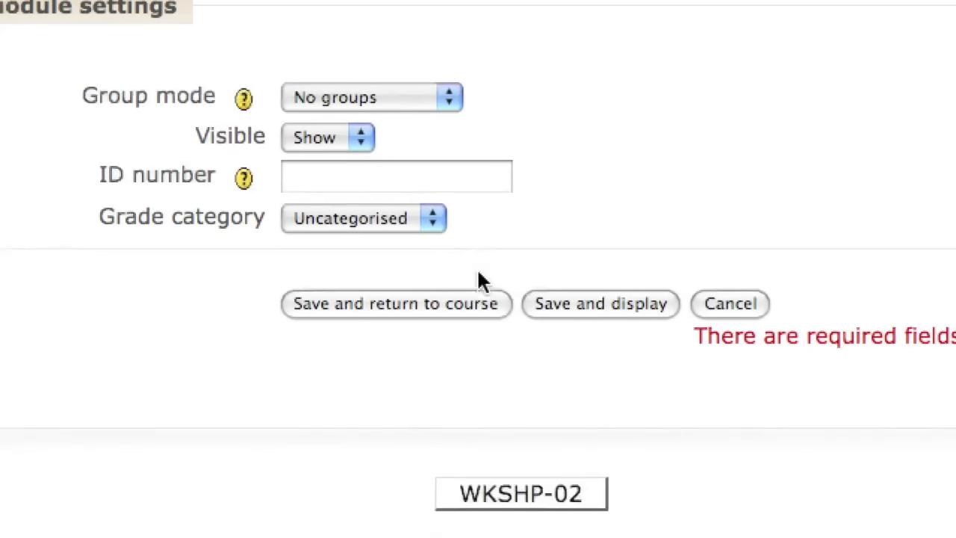
left_click(482, 277)
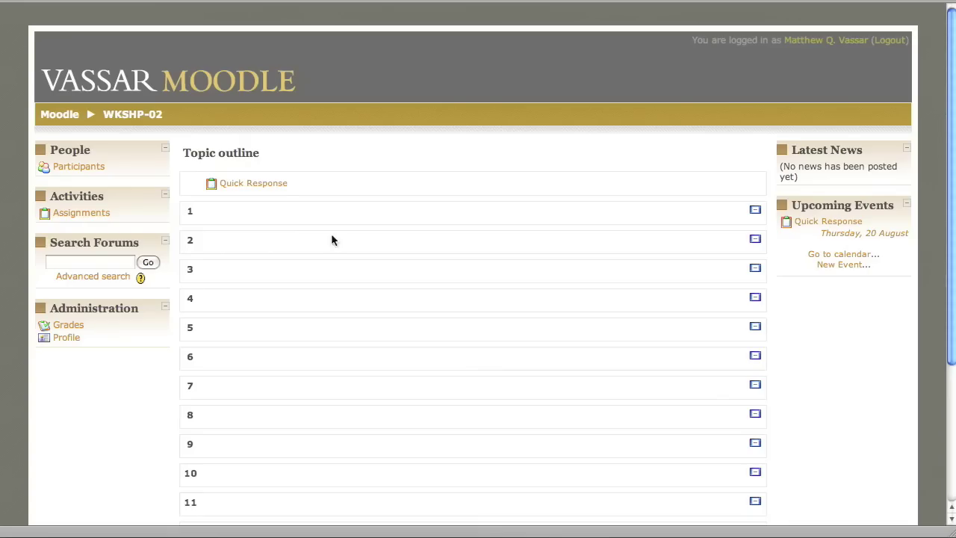
- As the student, open the Quick Response assignment and start editing the submission
left_click(275, 188)
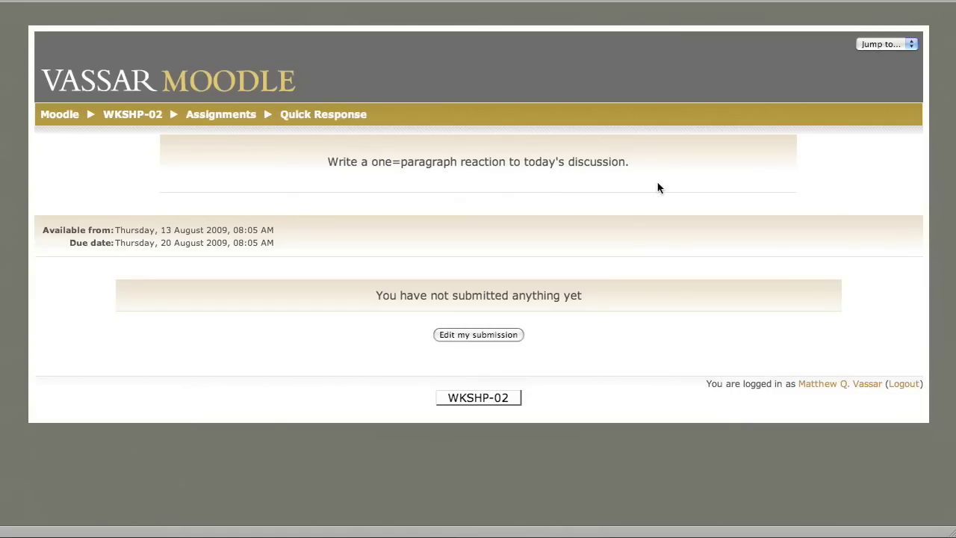
left_click(481, 337)
scroll(478, 338, "down", 3)
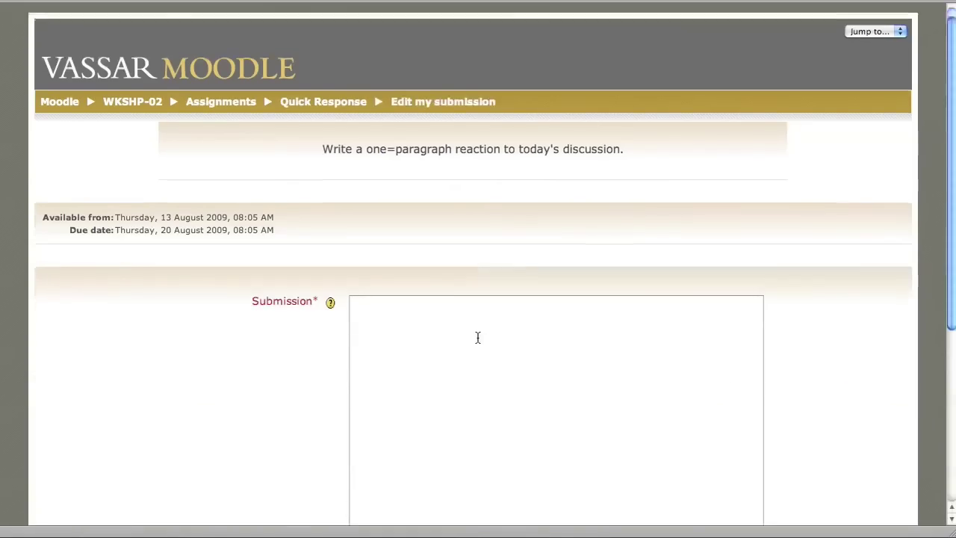
- Enter the standard "Lorem ipsum dolor sit amet" paragraph ending in "id est laborum." as the submission and save the changes
left_click(478, 338)
type("Lor")
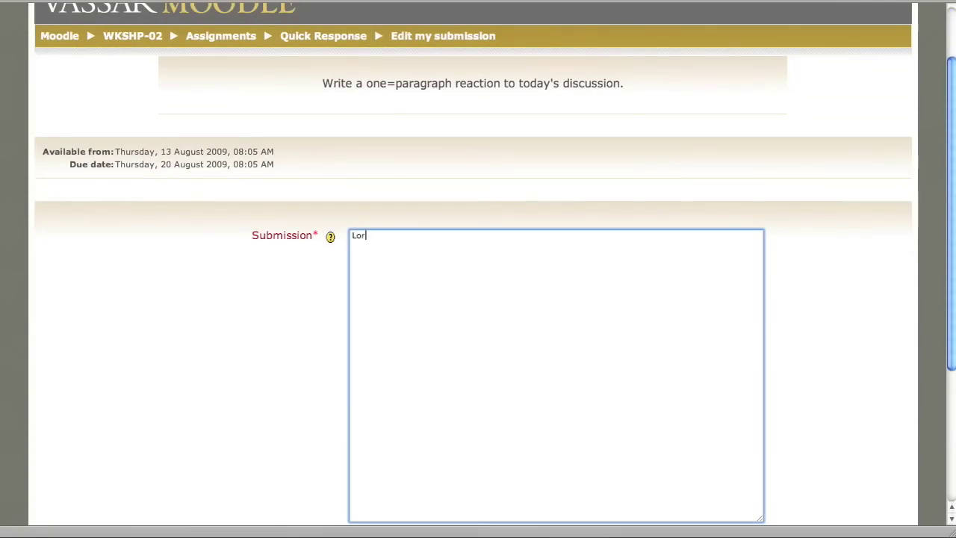
type("em")
type("ipsum dolor sit amet, consectetur adipisicing elit, sed do eiusmod tempor incididunt ut labore et dolore magna aliqua. Ut enim ad minim veniam, quis nostrud exercitation ullamco laboris nisi ut aliquip ex ea commodo consequat. Duis aute irure dolor in reprehenderit in voluptate velit esse cillum dolore eu fugiat nulla pariatur. Excepteur sint occaecat cupidatat non proident, sunt in culpa qui officia deserunt mollit anim id est laborum.")
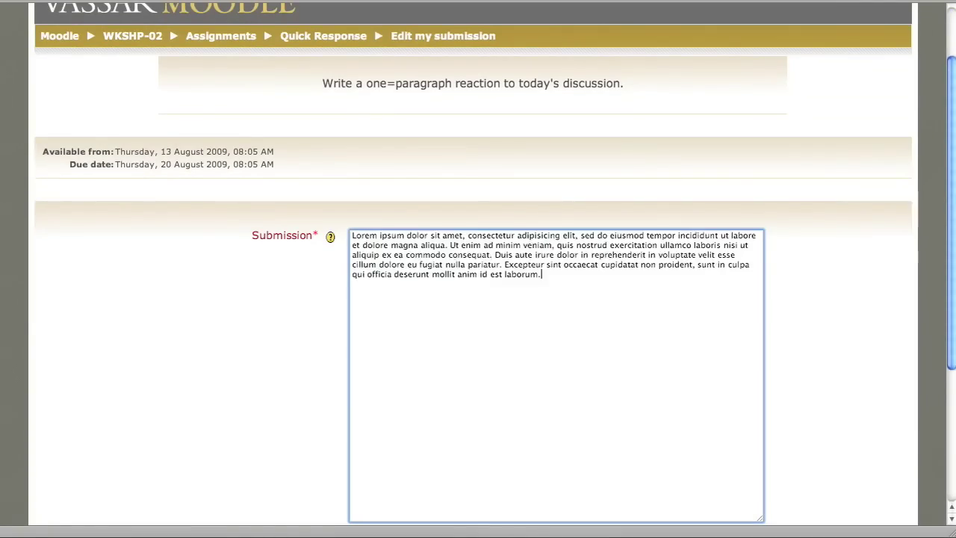
scroll(553, 370, "down", 5)
scroll(549, 377, "down", 1)
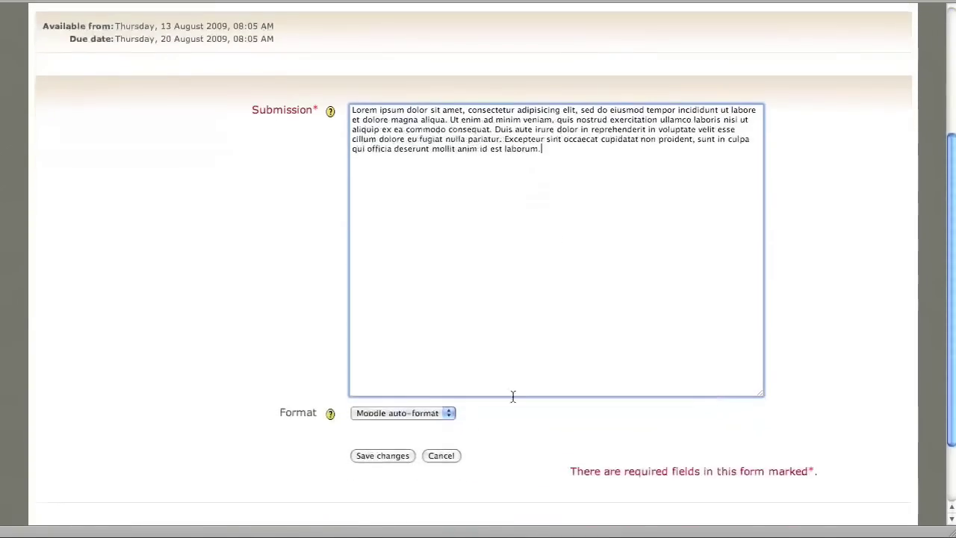
left_click(389, 456)
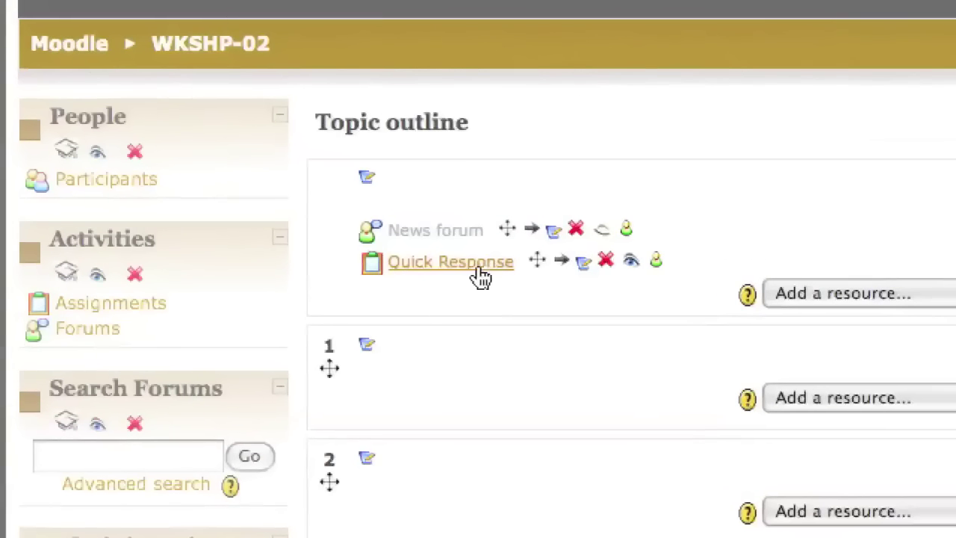
- As the teacher, open the Quick Response submissions list, read the submitted Lorem ipsum response, and close its window
left_click(479, 270)
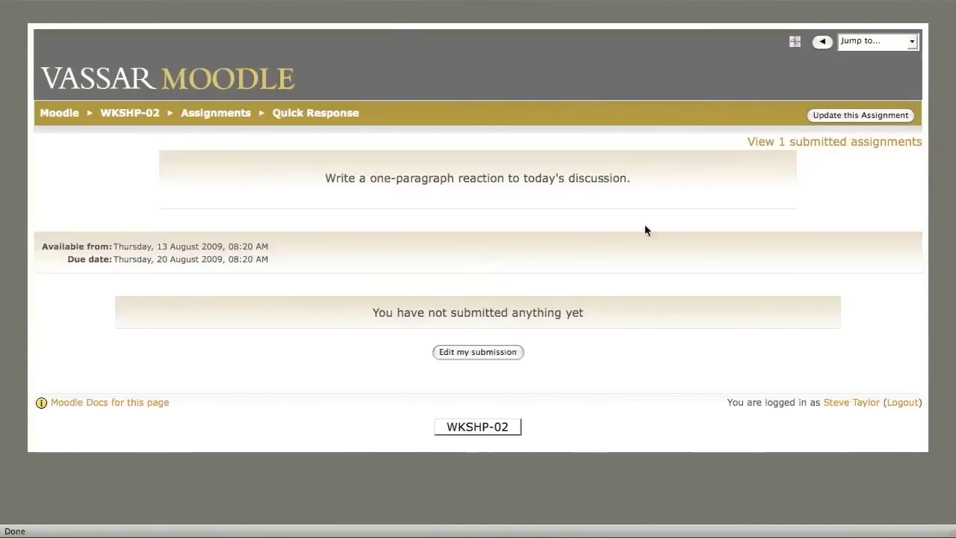
left_click(813, 147)
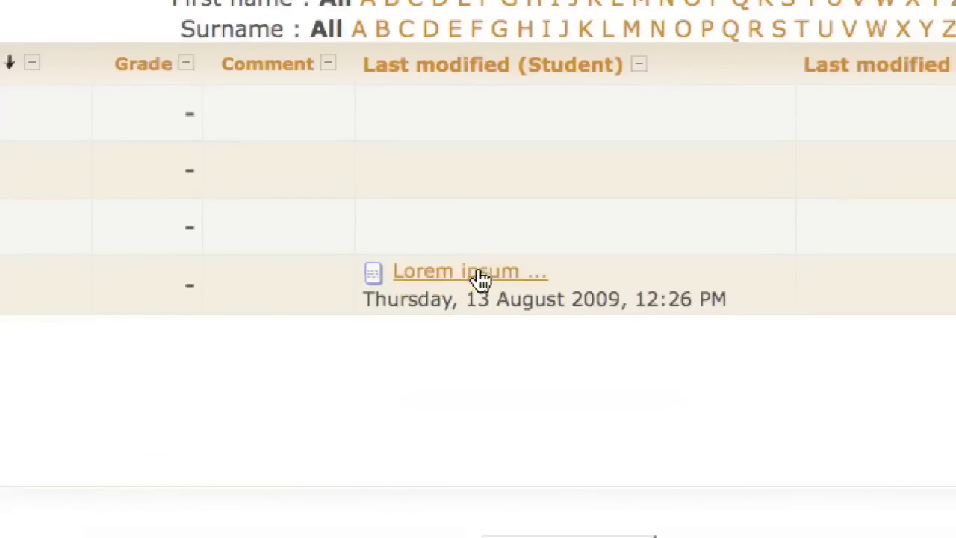
left_click(480, 278)
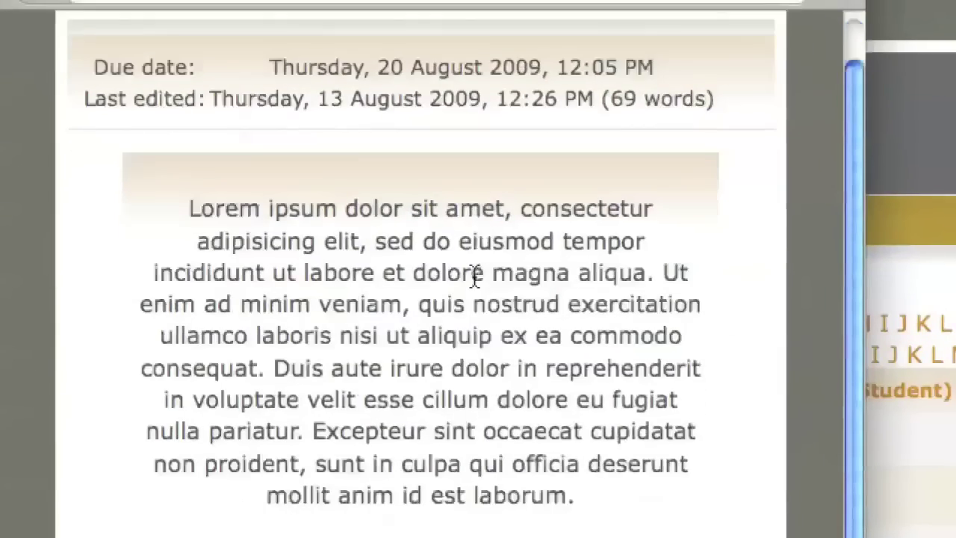
scroll(477, 282, "down", 3)
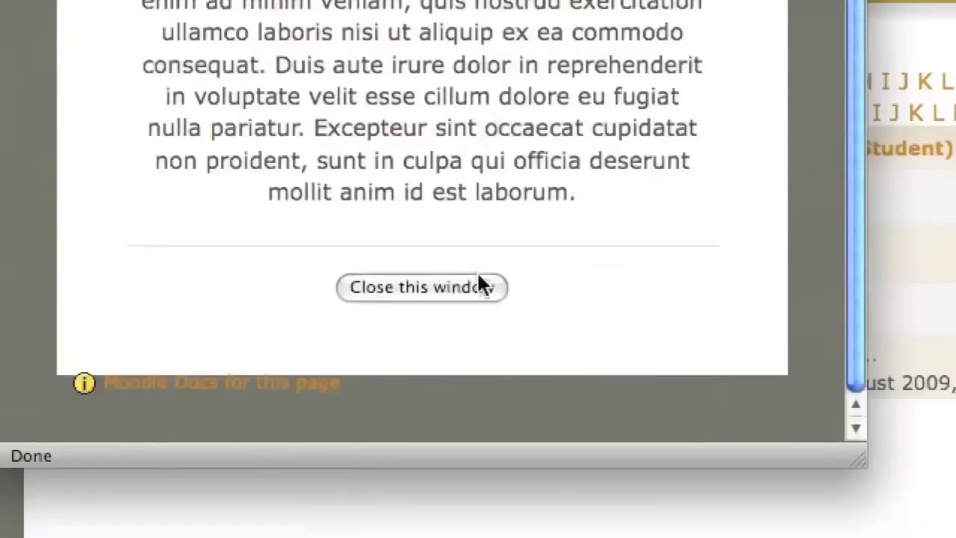
left_click(479, 283)
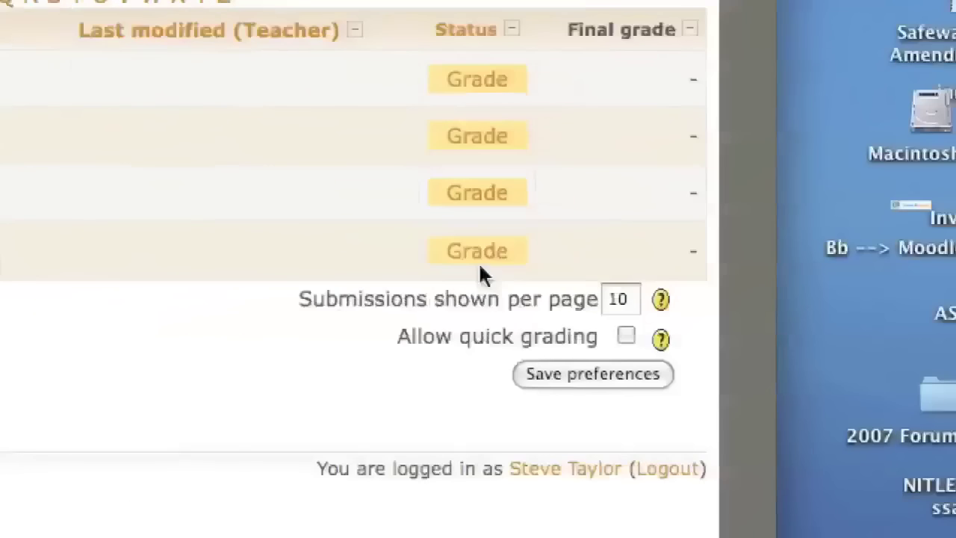
- Open grading for the student's Lorem ipsum submission and set the grade to 90 / 100
left_click(449, 258)
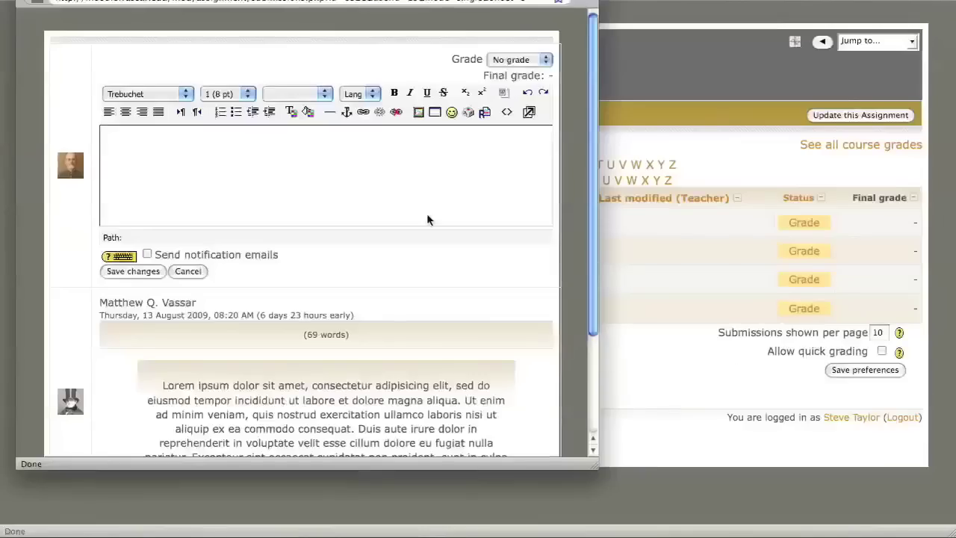
scroll(360, 215, "down", 3)
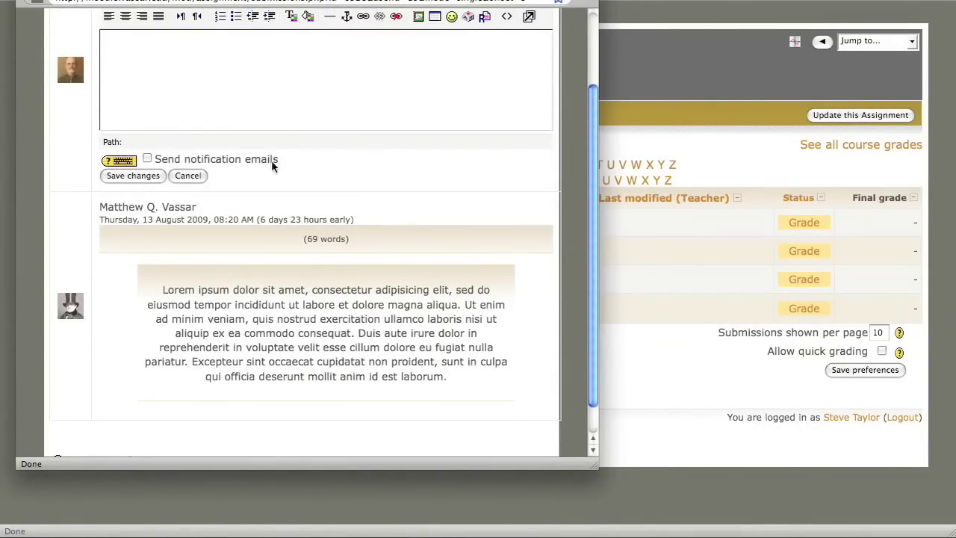
scroll(269, 153, "up", 3)
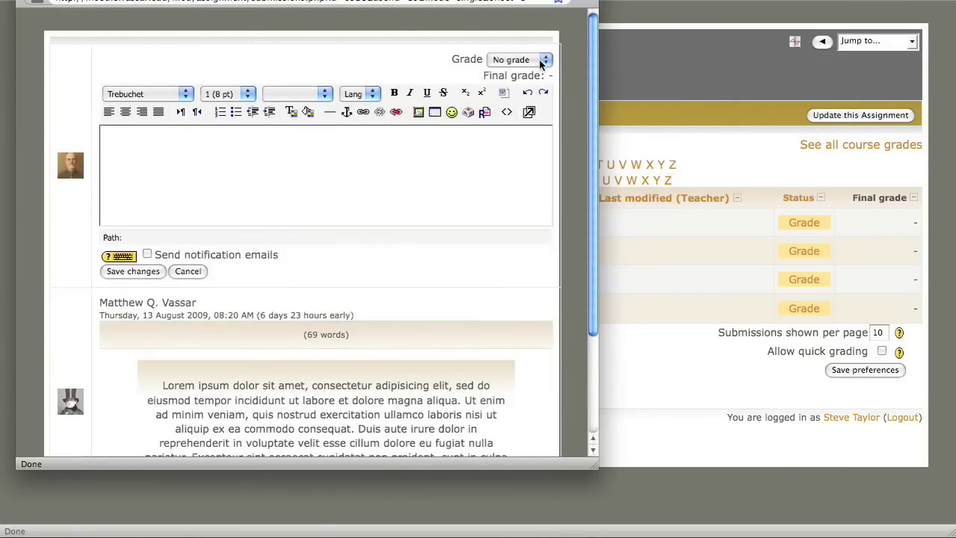
left_click(543, 63)
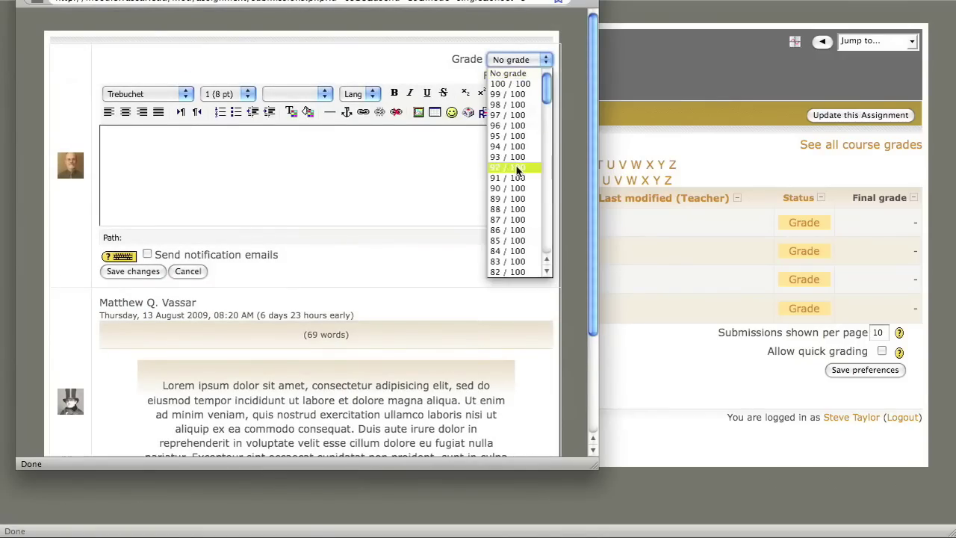
left_click(517, 189)
- Add the feedback comment "Excellent point!" and save the grading with notification emails turned off
left_click(382, 158)
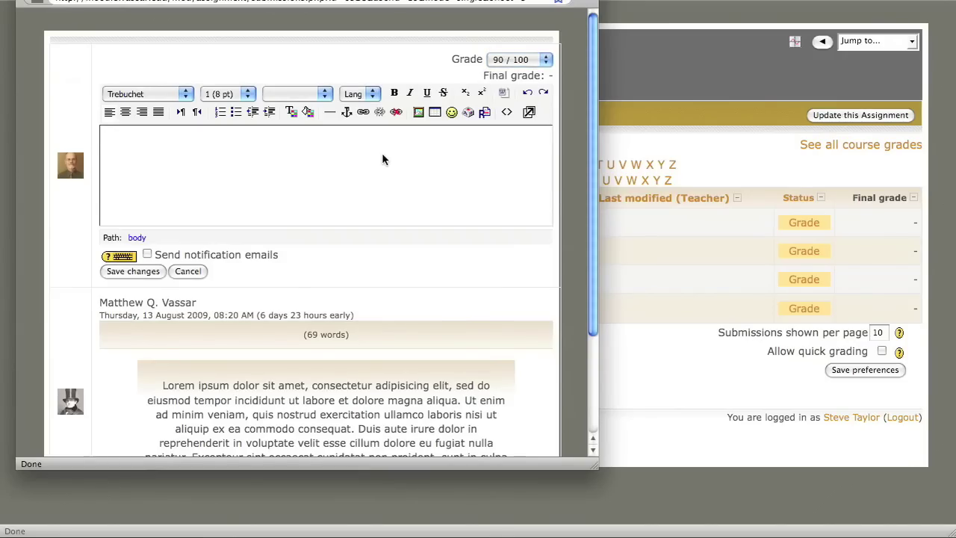
type("Excellent point!")
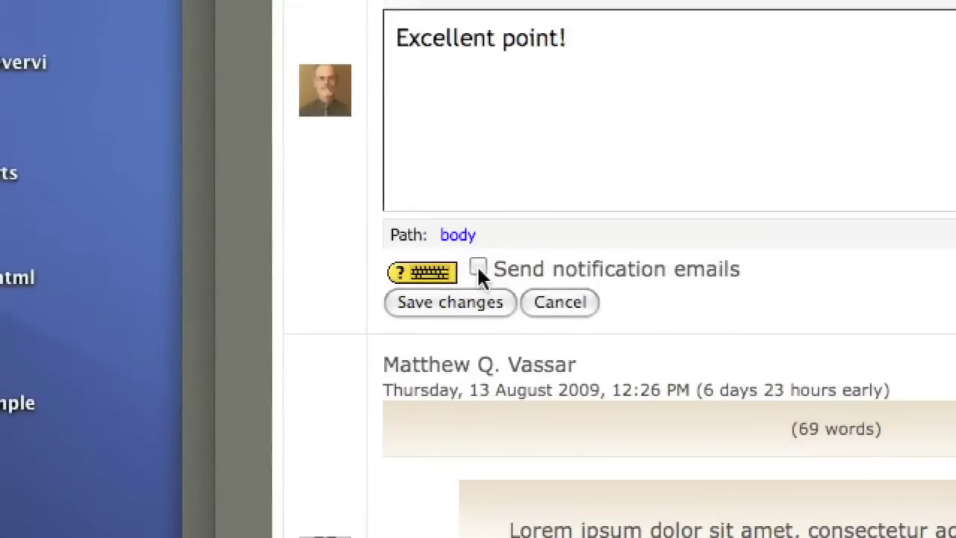
left_click(478, 267)
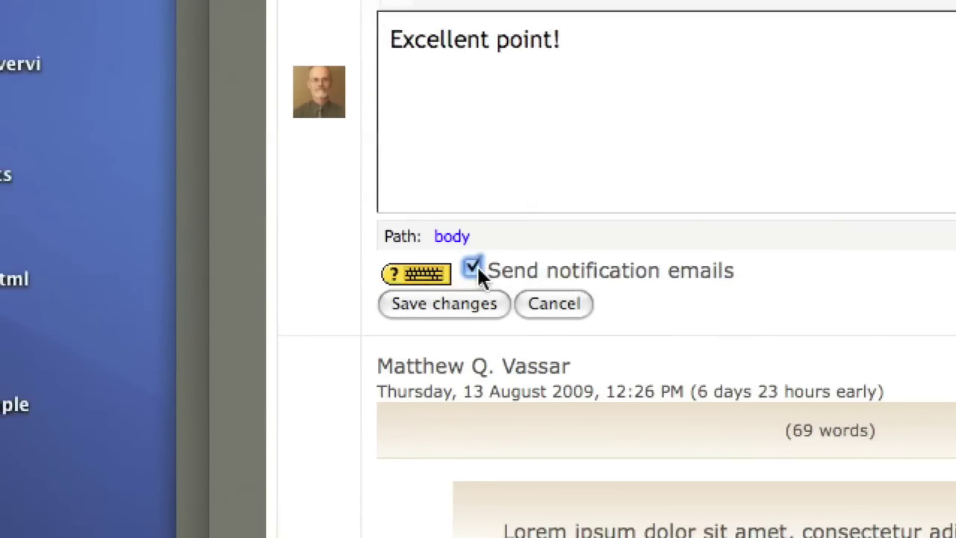
left_click(443, 259)
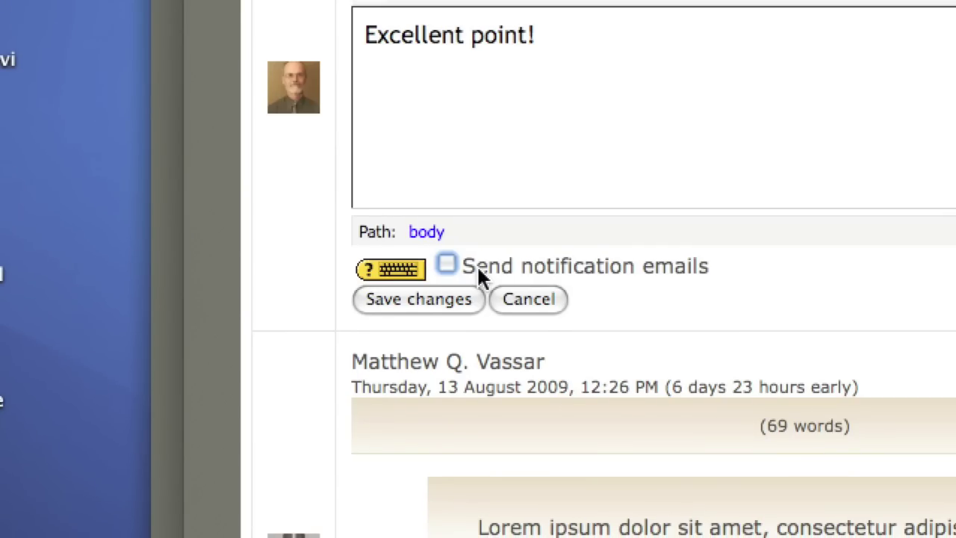
left_click(458, 303)
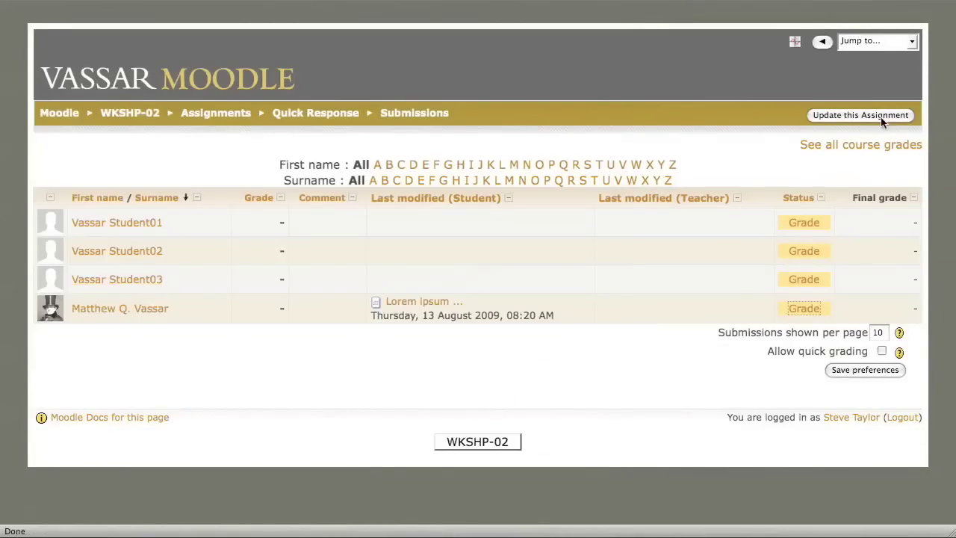
- Edit the Quick Response assignment settings to set Comment inline to Yes, saving and displaying the assignment
left_click(882, 117)
scroll(387, 331, "down", 3)
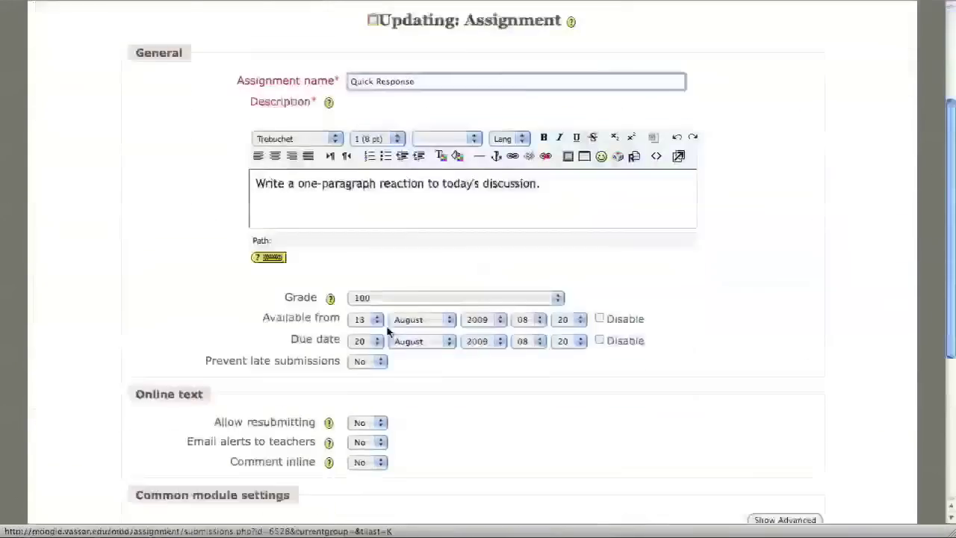
scroll(387, 331, "down", 5)
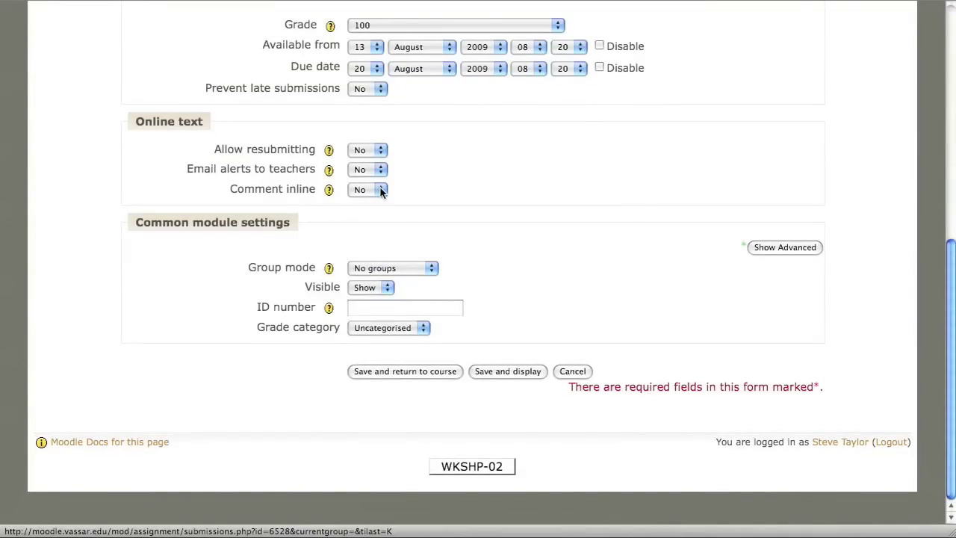
left_click(380, 191)
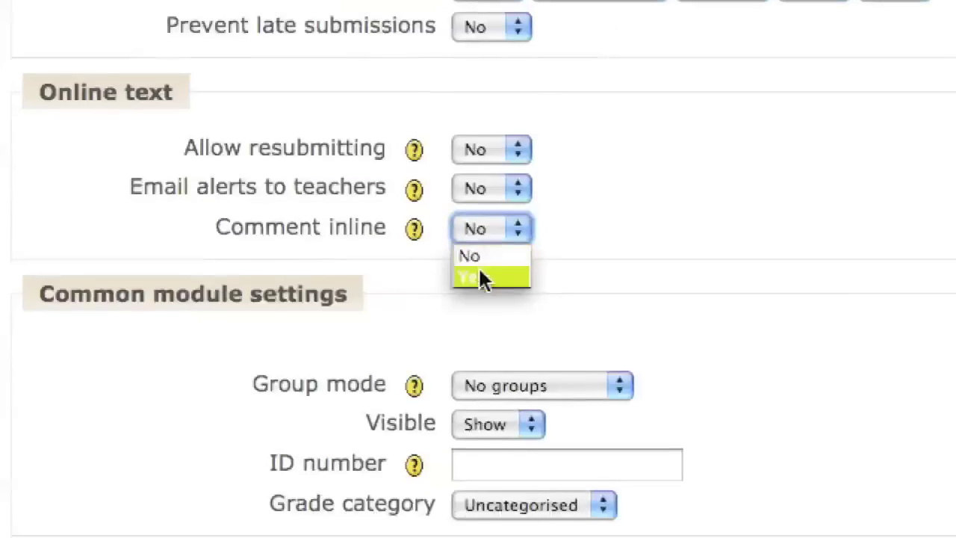
left_click(366, 214)
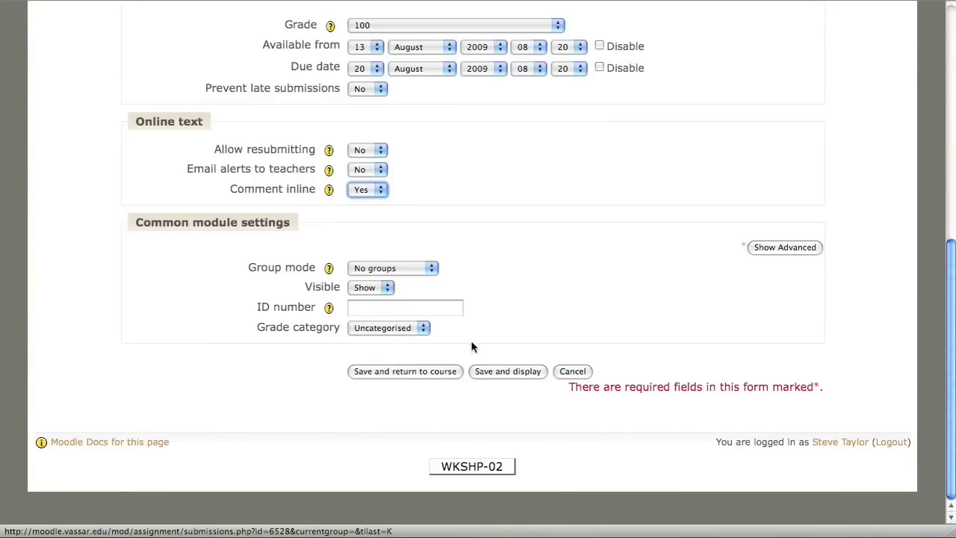
left_click(489, 370)
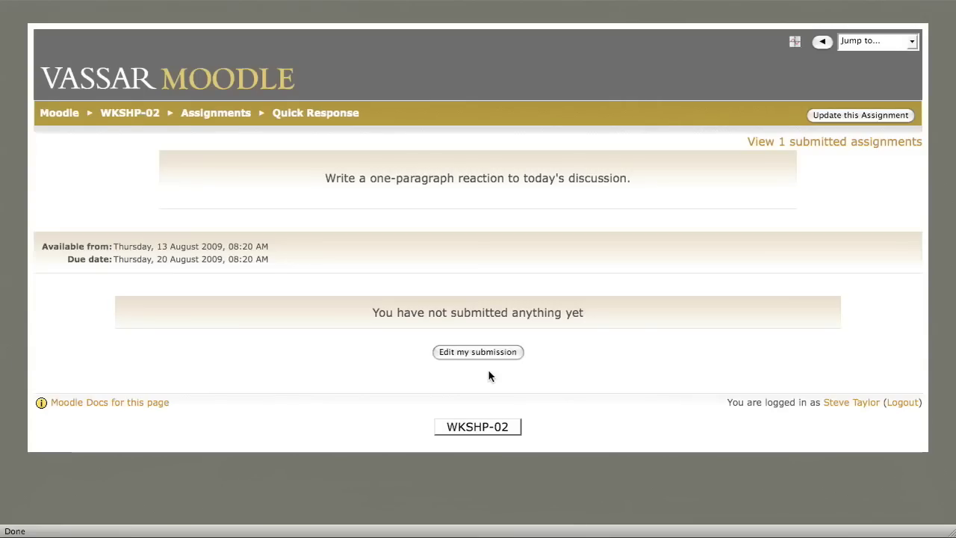
- In the grading form for the student's Lorem ipsum submission, insert the red (#FF0000) comment "[Excellent point!]" before "Duis aute irure" and save
left_click(795, 143)
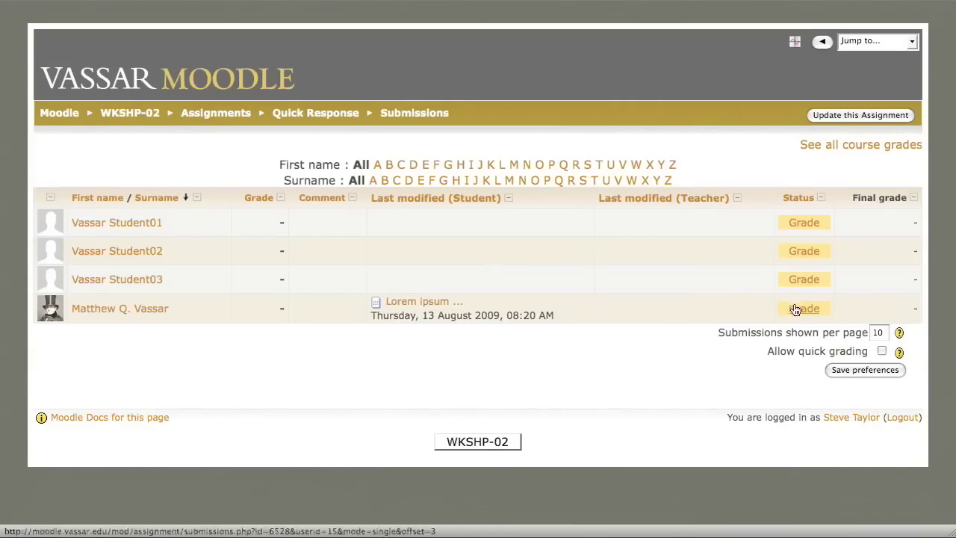
left_click(796, 309)
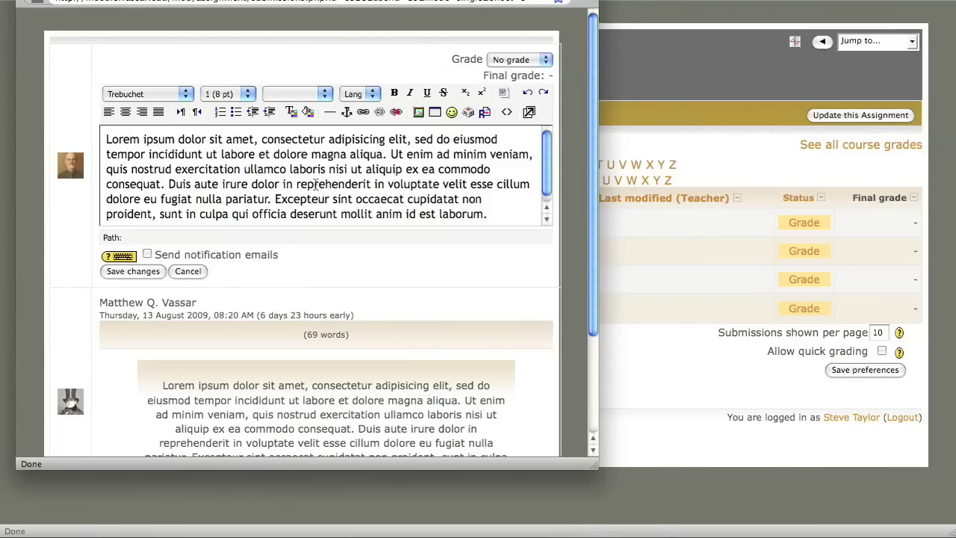
left_click(170, 184)
left_click(291, 112)
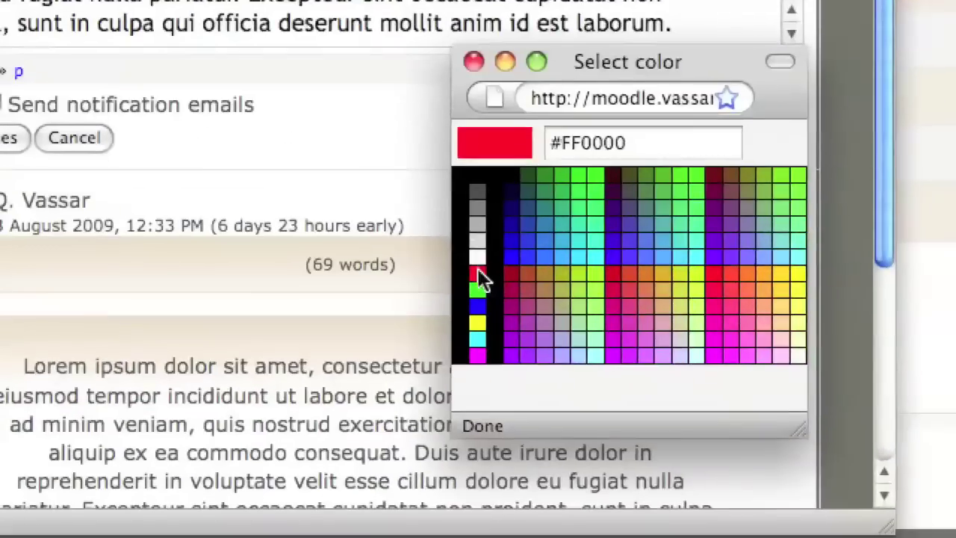
left_click(478, 273)
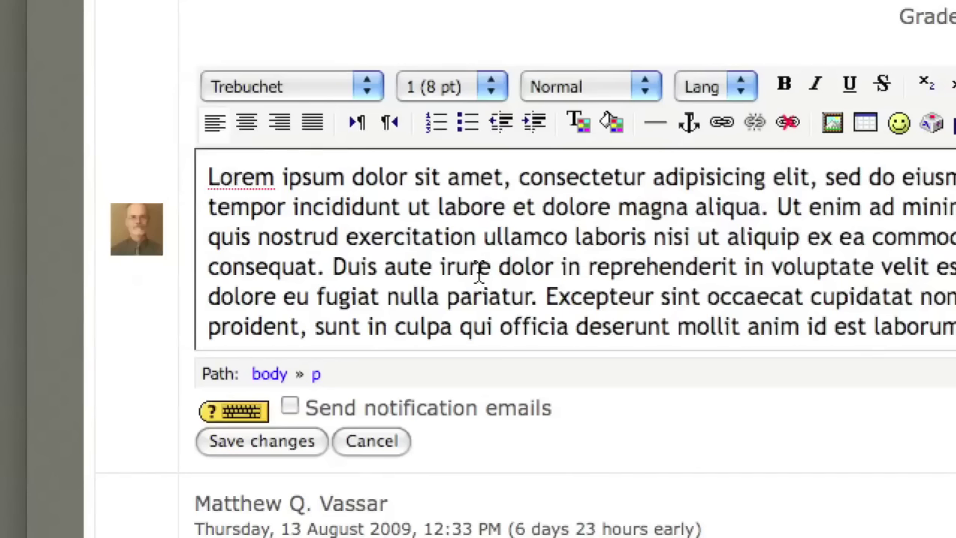
type("[Exc")
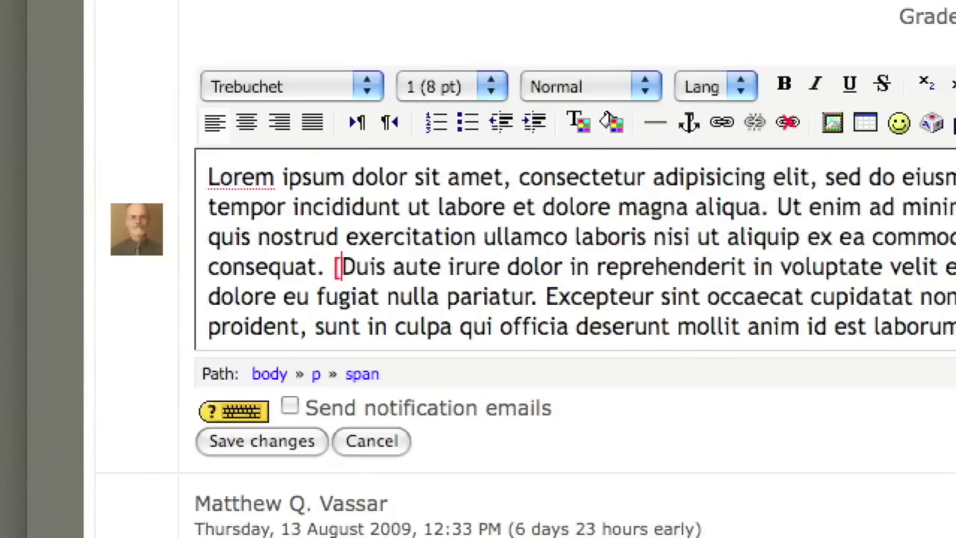
type("ellent point")
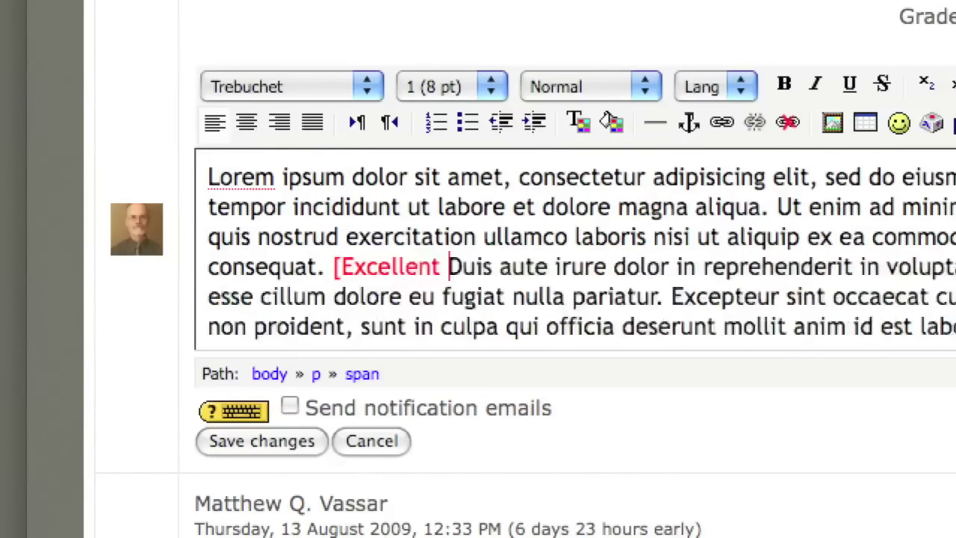
type("!]")
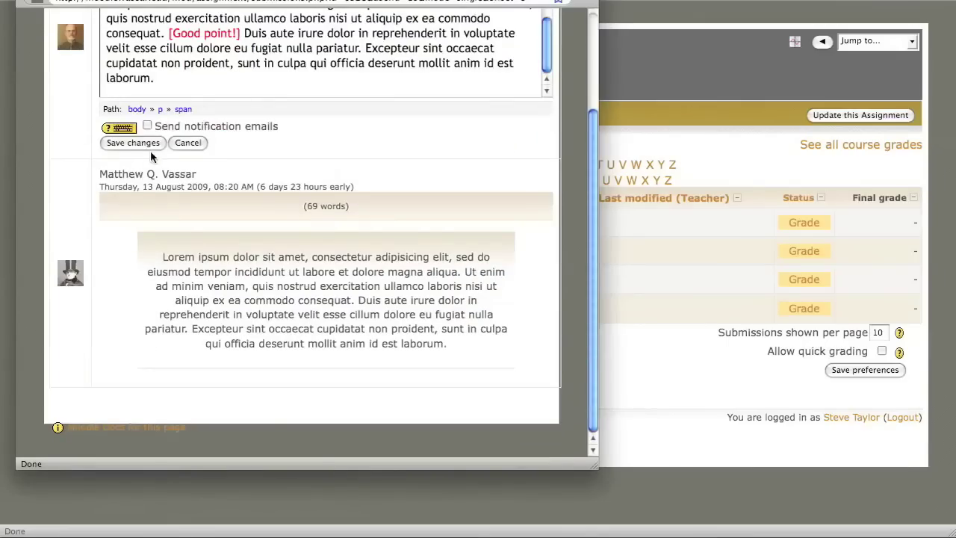
left_click(261, 441)
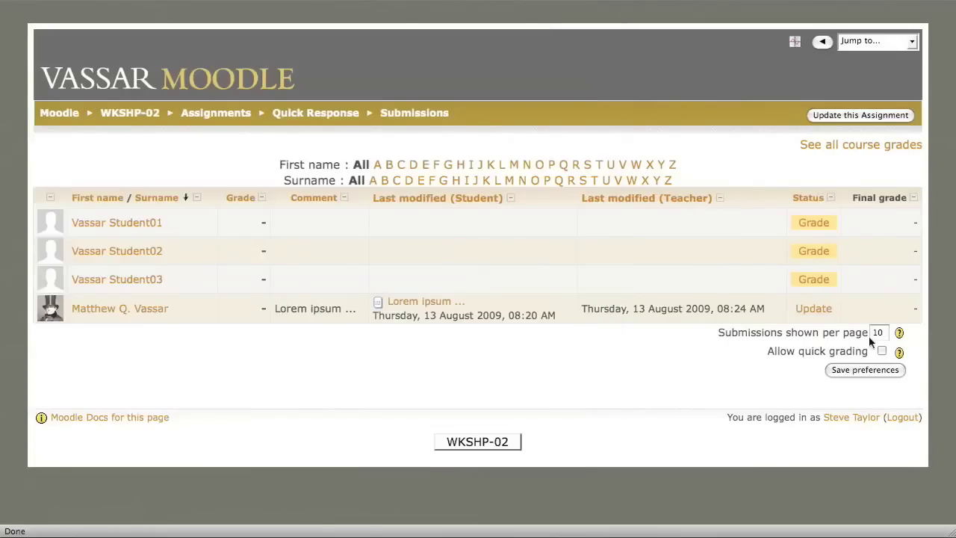
- Allow quick grading on the Quick Response submissions list and save the preferences
left_click(882, 350)
left_click(871, 371)
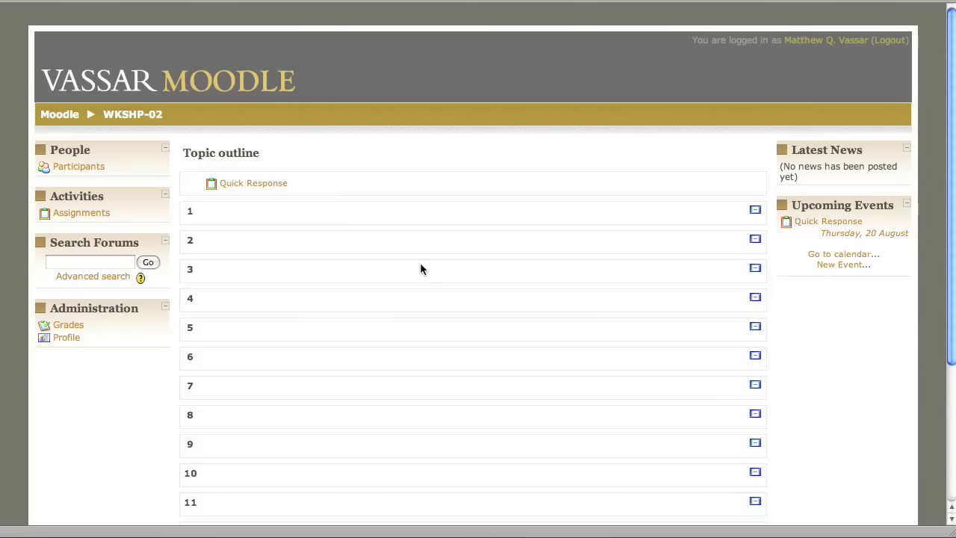
- As the student, open the Quick Response assignment from the course page to view the teacher's feedback
left_click(254, 183)
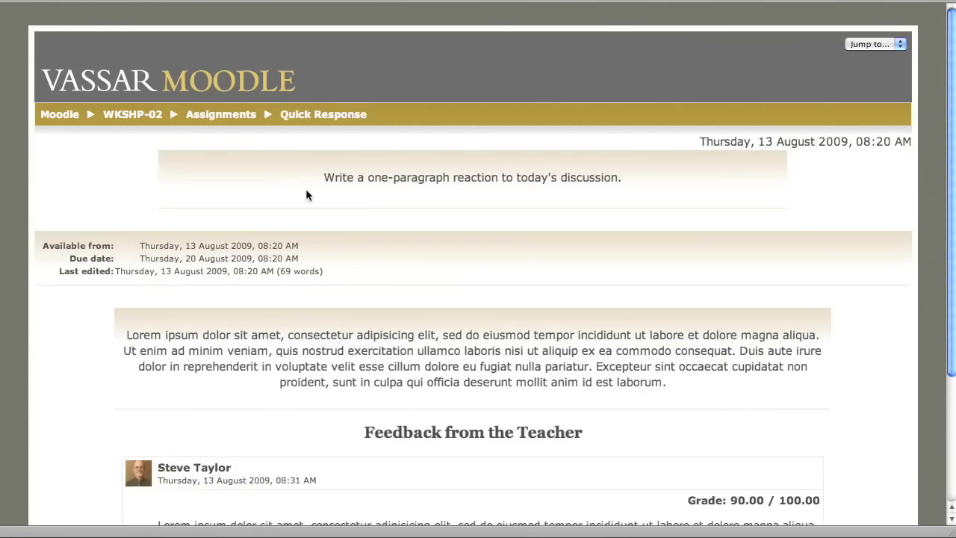